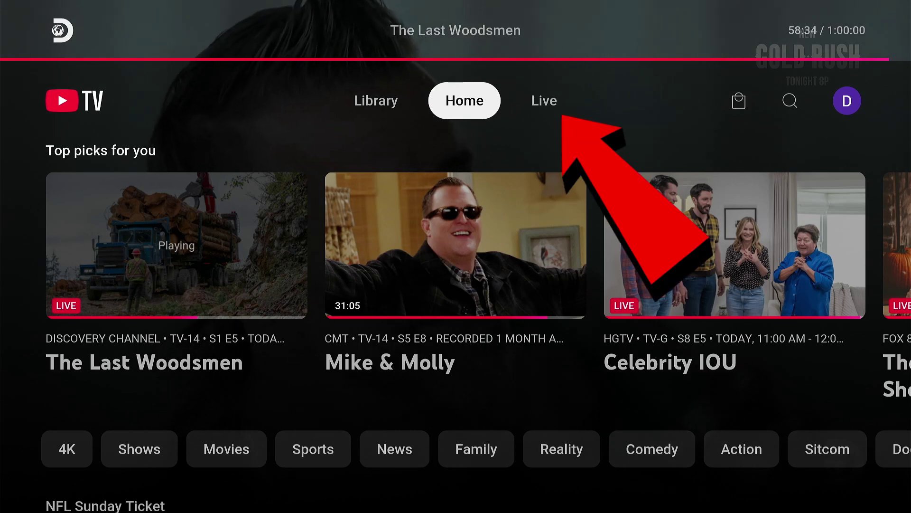
Open the live guide's reorder options from the sort button above the FOX channel.
{"action": "key", "text": "Right"}
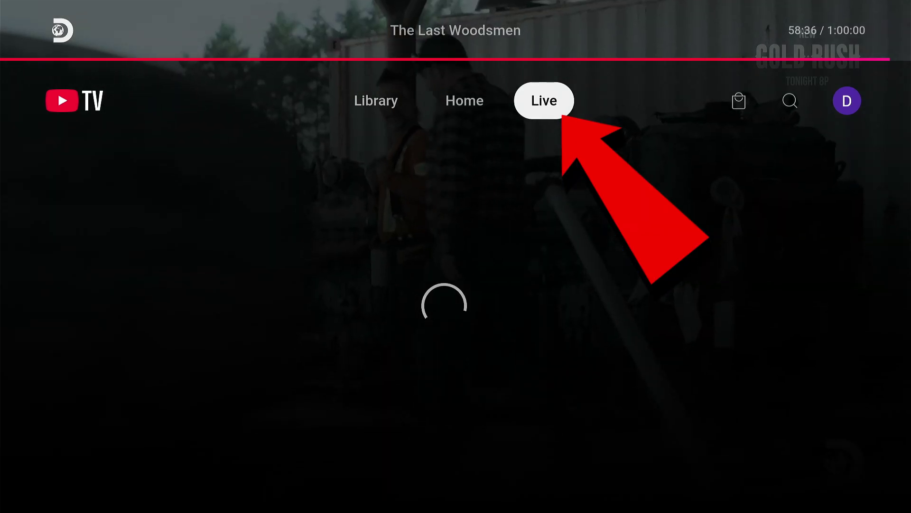
{"action": "key", "text": "Down"}
{"action": "key", "text": "Down"}
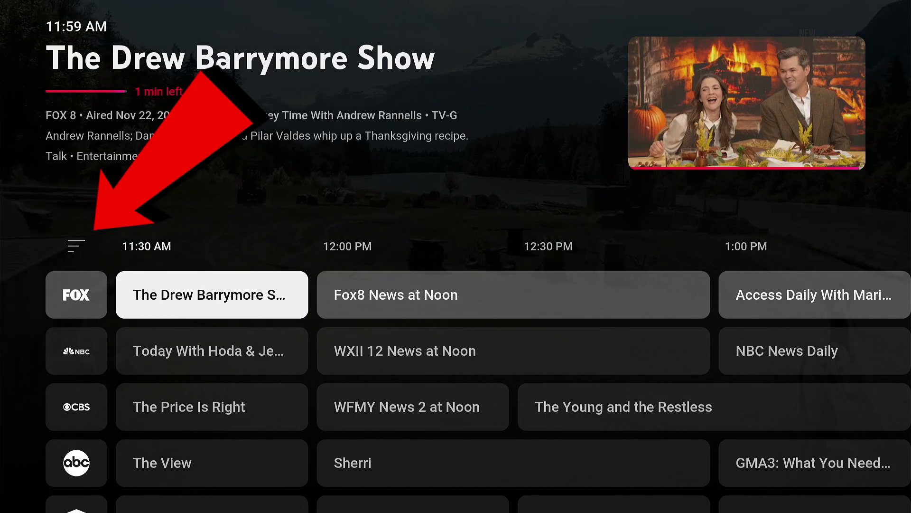
{"action": "key", "text": "Left"}
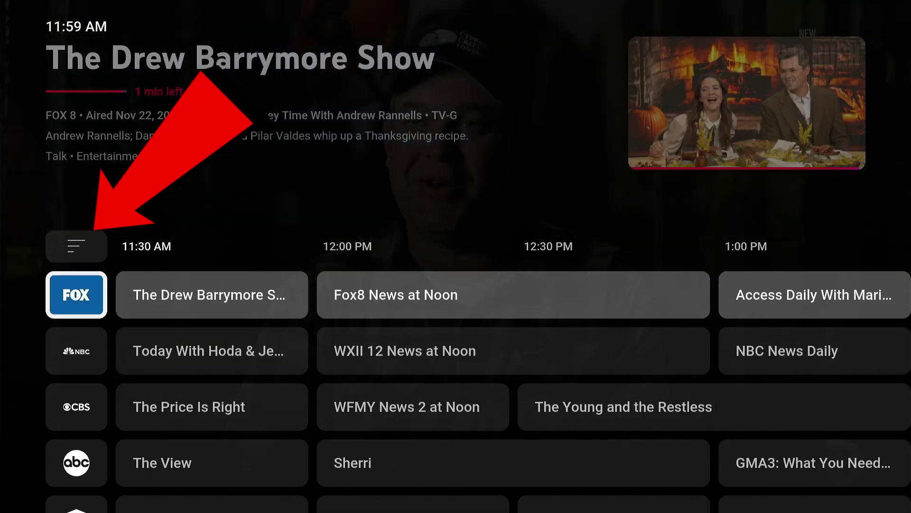
{"action": "key", "text": "Up"}
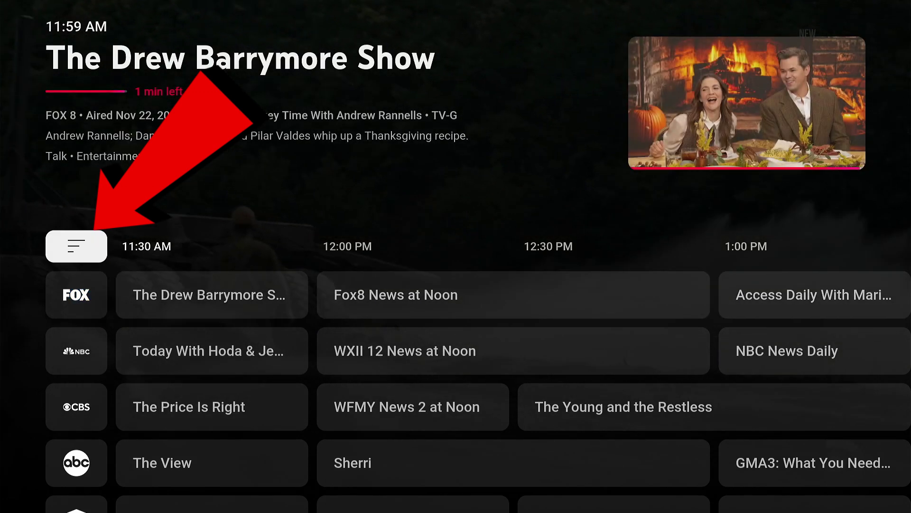
{"action": "key", "text": "Return"}
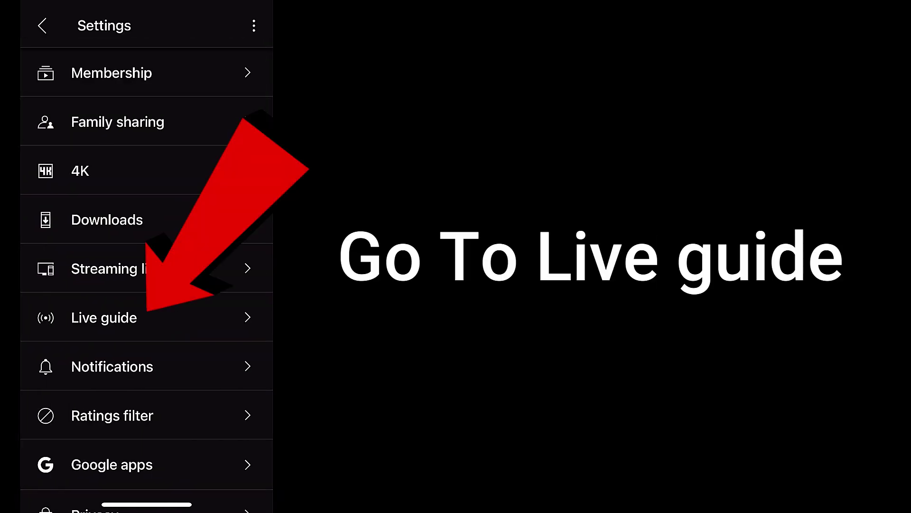
Open the app's Live guide settings and scroll down to MTV.
{"action": "scroll", "coordinate": [147, 280], "scroll_direction": "down", "scroll_amount": 5}
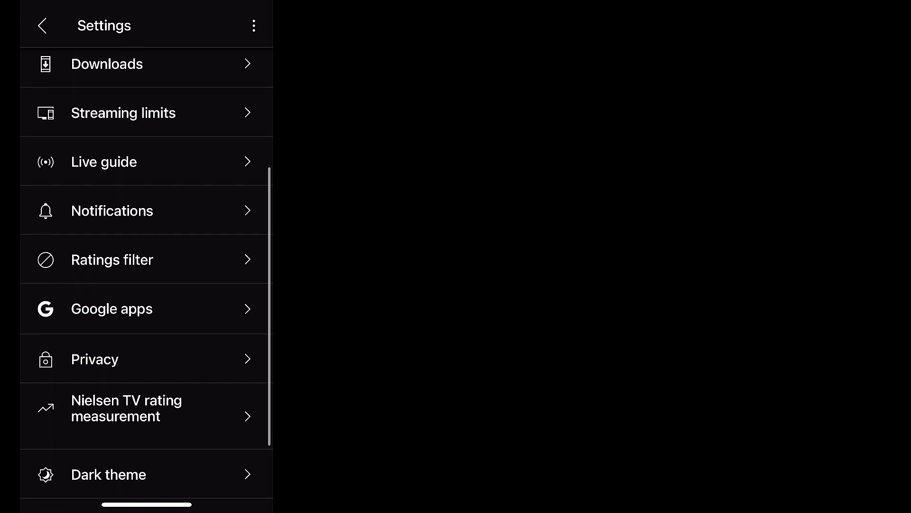
{"action": "left_click", "coordinate": [143, 161]}
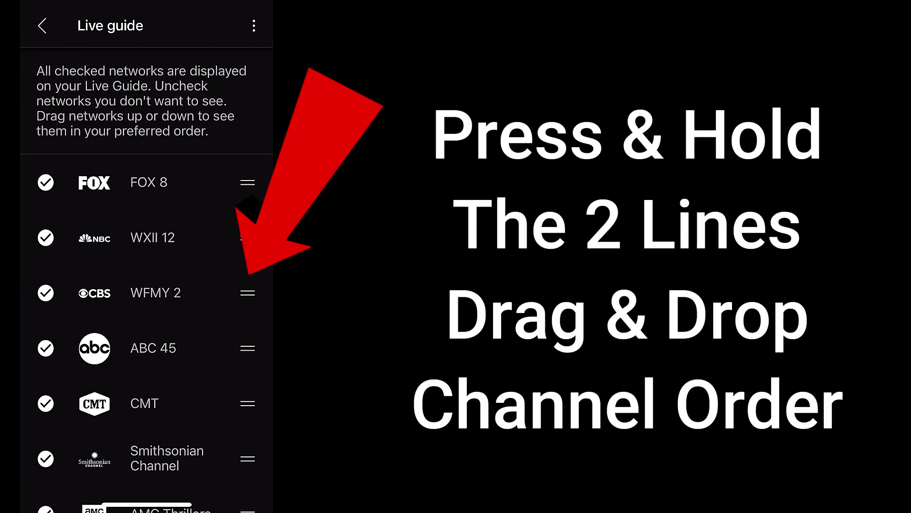
{"action": "scroll", "coordinate": [147, 280], "scroll_direction": "down", "scroll_amount": 9}
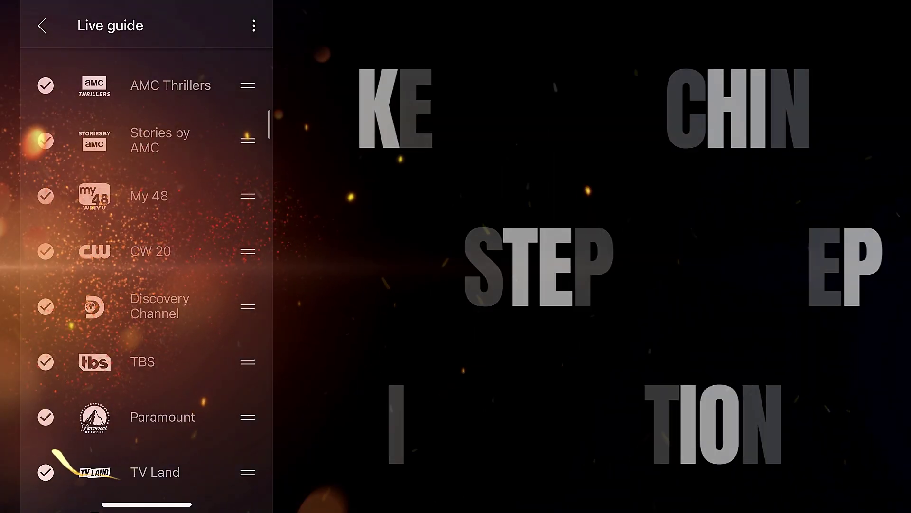
{"action": "scroll", "coordinate": [147, 280], "scroll_direction": "down", "scroll_amount": 6}
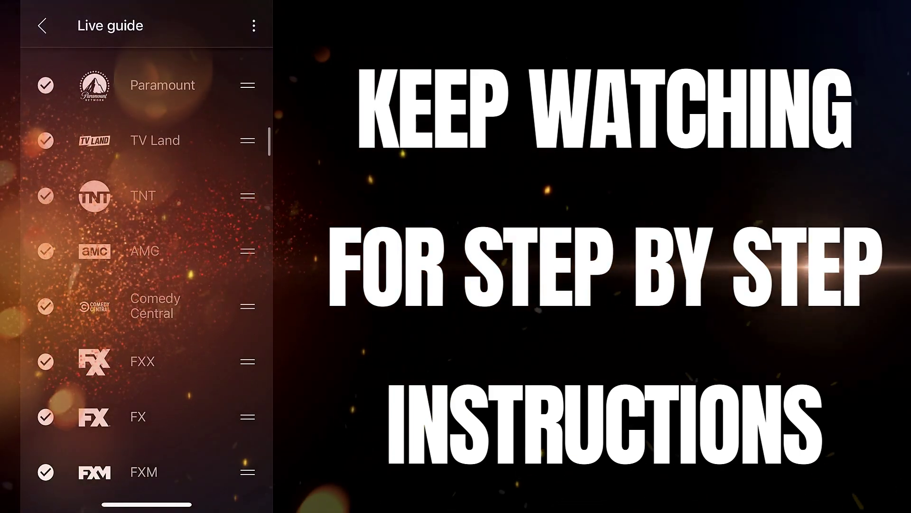
{"action": "scroll", "coordinate": [147, 280], "scroll_direction": "down", "scroll_amount": 6}
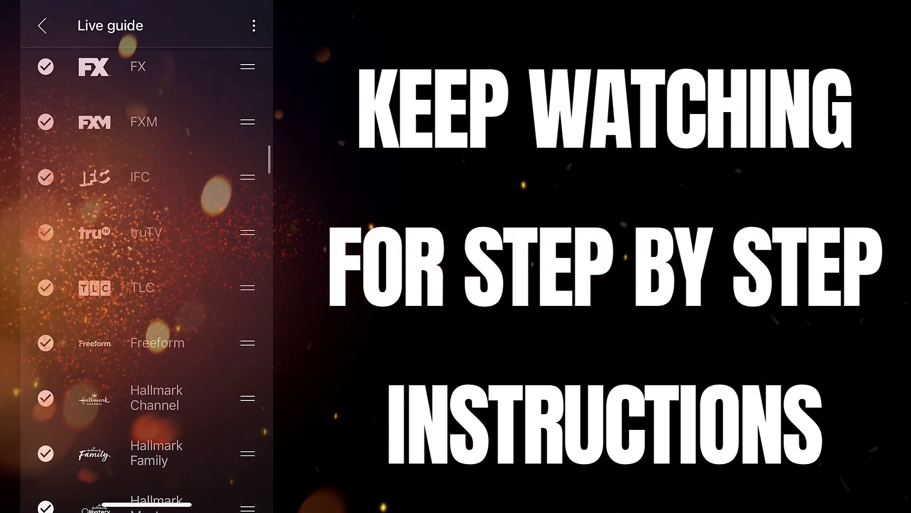
{"action": "scroll", "coordinate": [147, 280], "scroll_direction": "down", "scroll_amount": 4}
{"action": "scroll", "coordinate": [147, 280], "scroll_direction": "down", "scroll_amount": 3}
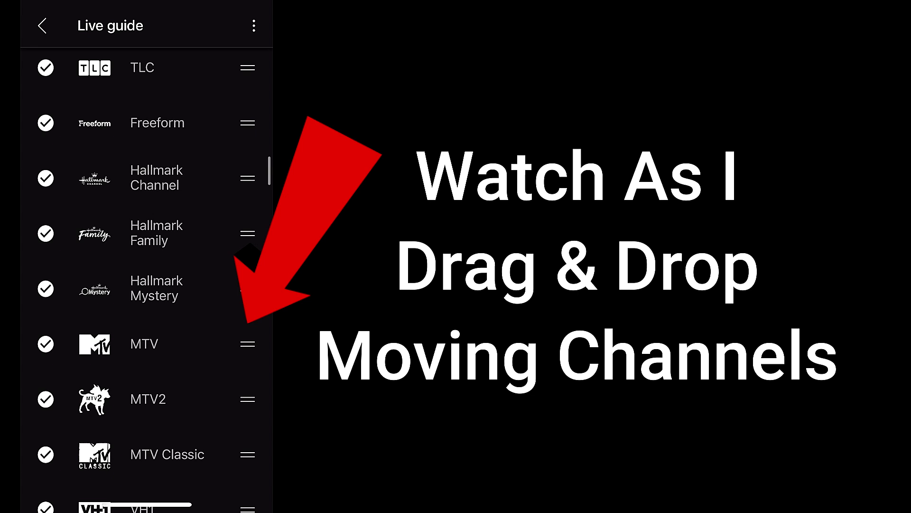
Drag MTV, MTV Classic and MTV2 in sequence to sit after TLC, ahead of Freeform.
{"action": "left_click_drag", "start_coordinate": [248, 344], "coordinate": [248, 121]}
{"action": "left_click_drag", "start_coordinate": [248, 454], "coordinate": [248, 186]}
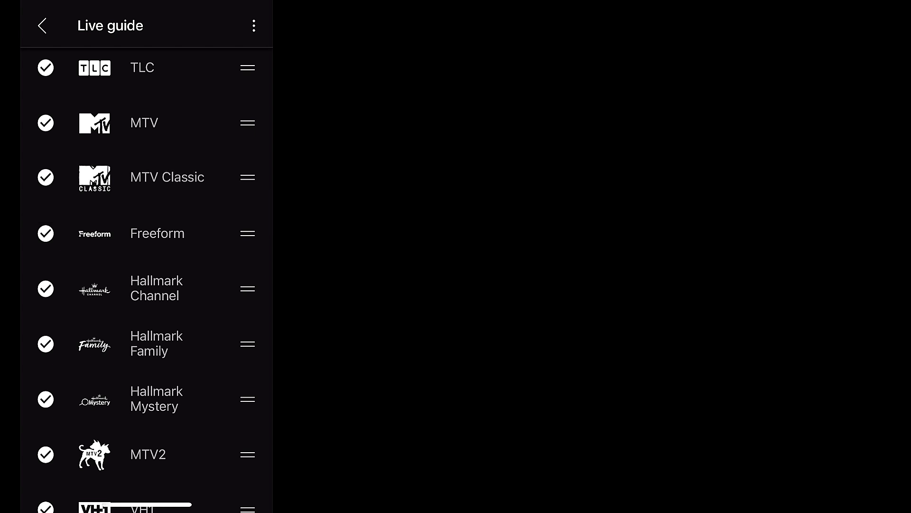
{"action": "left_click_drag", "start_coordinate": [247, 454], "coordinate": [248, 233]}
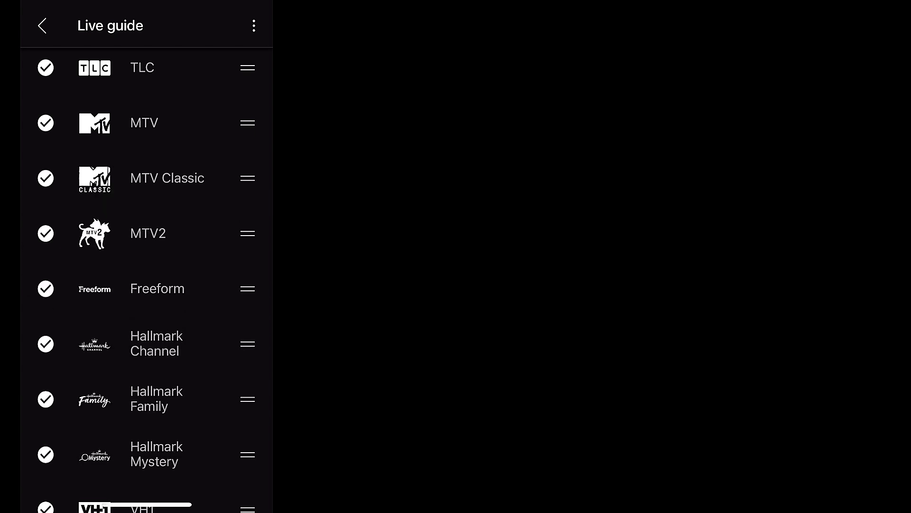
{"action": "scroll", "coordinate": [147, 285], "scroll_direction": "down", "scroll_amount": 5}
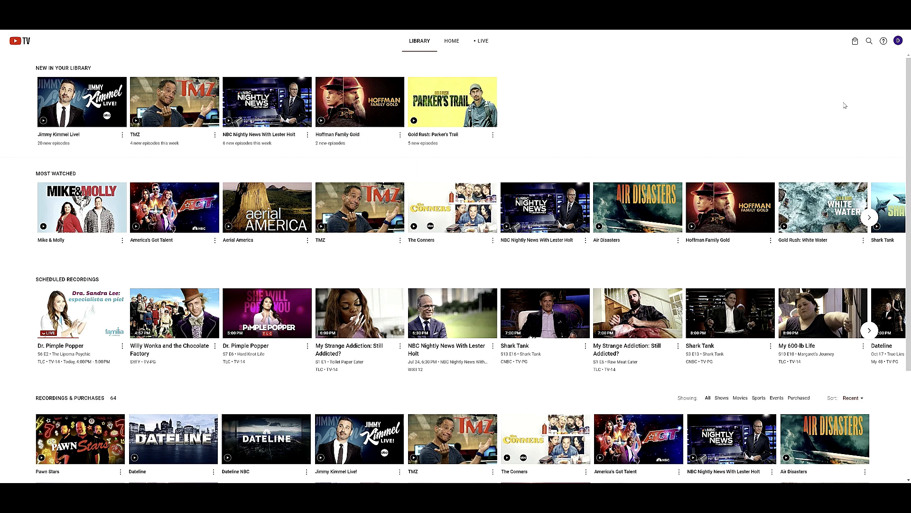
Go to the web Live guide settings via the profile menu's Settings.
{"action": "left_click", "coordinate": [899, 43]}
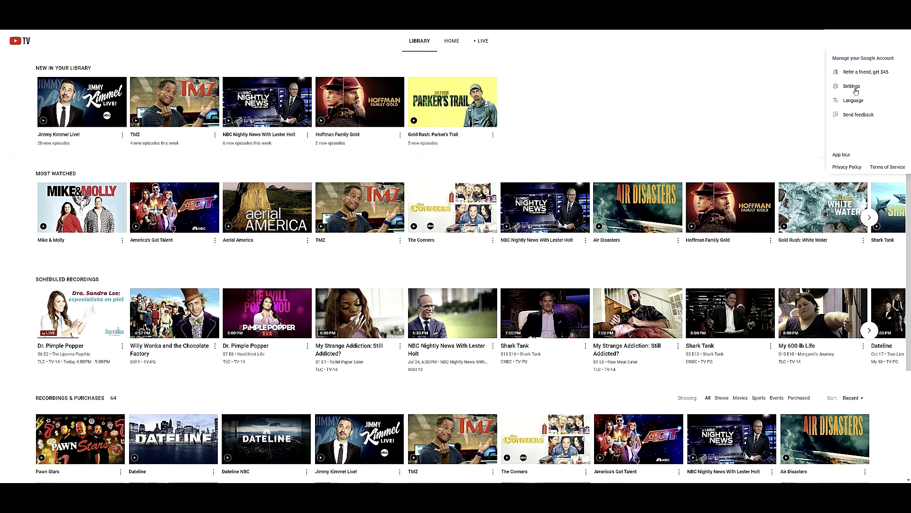
{"action": "left_click", "coordinate": [852, 86]}
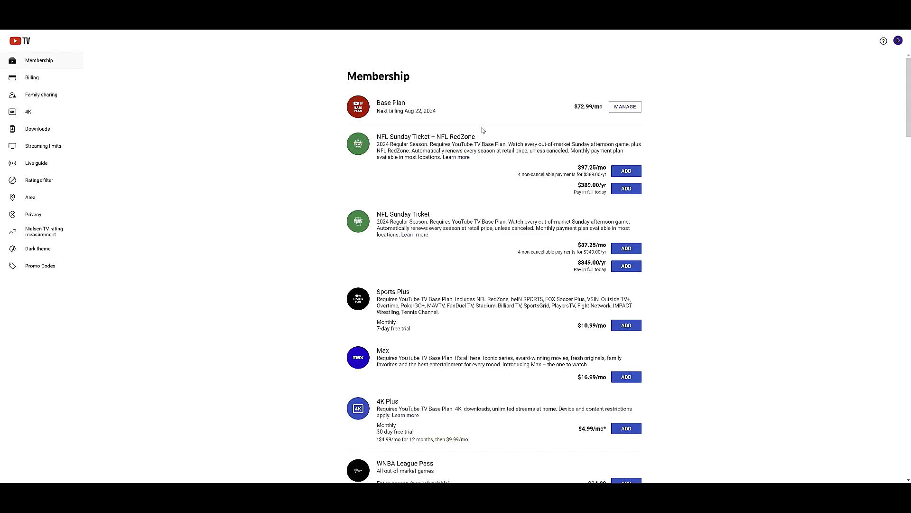
{"action": "left_click", "coordinate": [52, 165]}
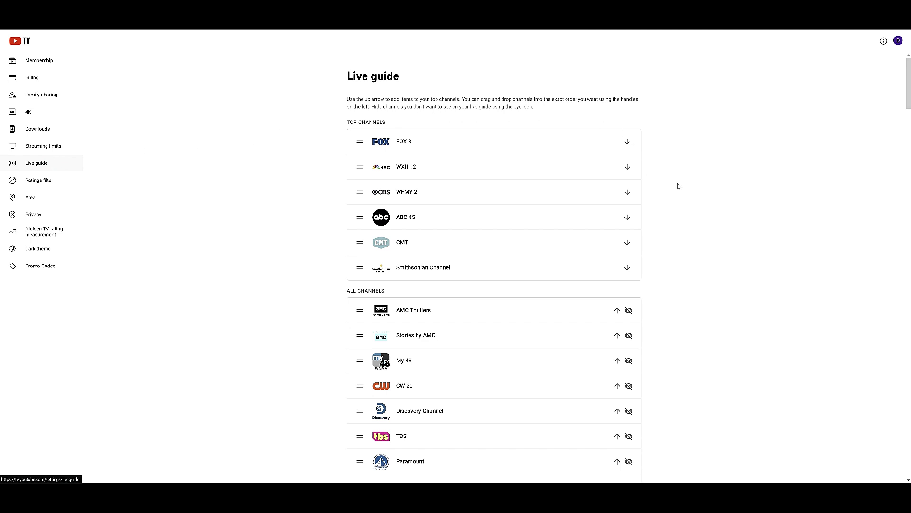
Move Comedy Central higher in the All channels list.
{"action": "scroll", "coordinate": [679, 190], "scroll_direction": "down", "scroll_amount": 5}
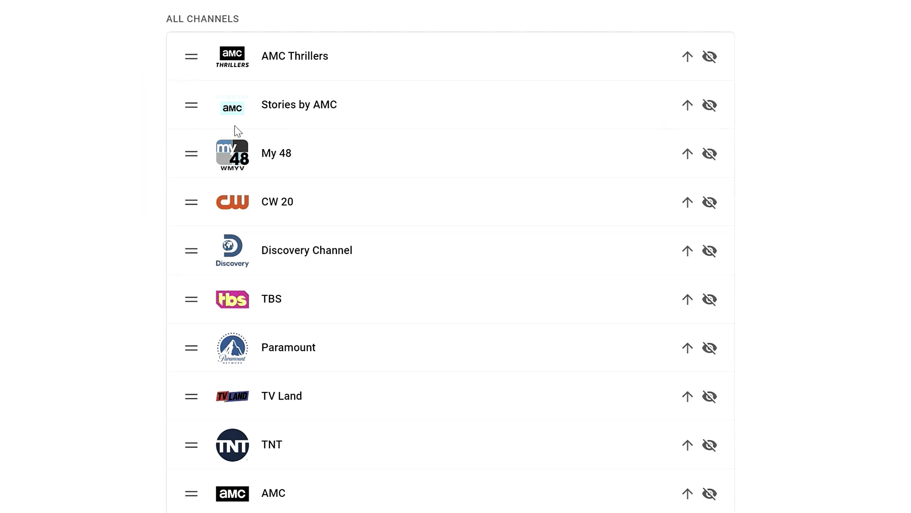
{"action": "scroll", "coordinate": [372, 365], "scroll_direction": "down", "scroll_amount": 7}
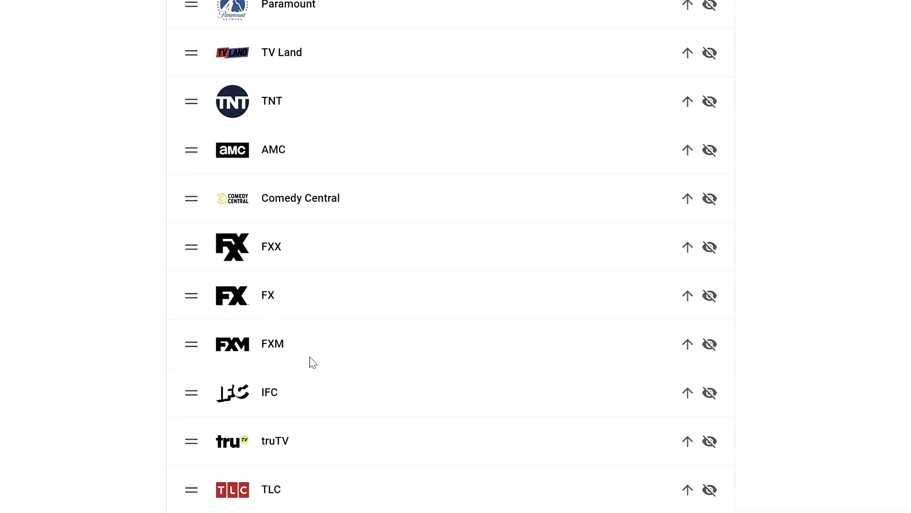
{"action": "left_click_drag", "start_coordinate": [190, 199], "coordinate": [187, 54]}
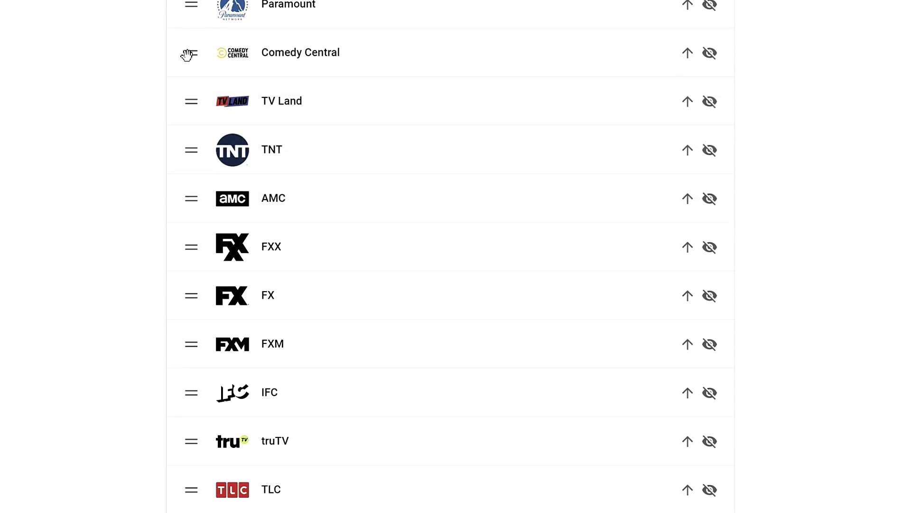
Place CW 20 just below Discovery Channel and review the rest of the list.
{"action": "scroll", "coordinate": [301, 230], "scroll_direction": "up", "scroll_amount": 4}
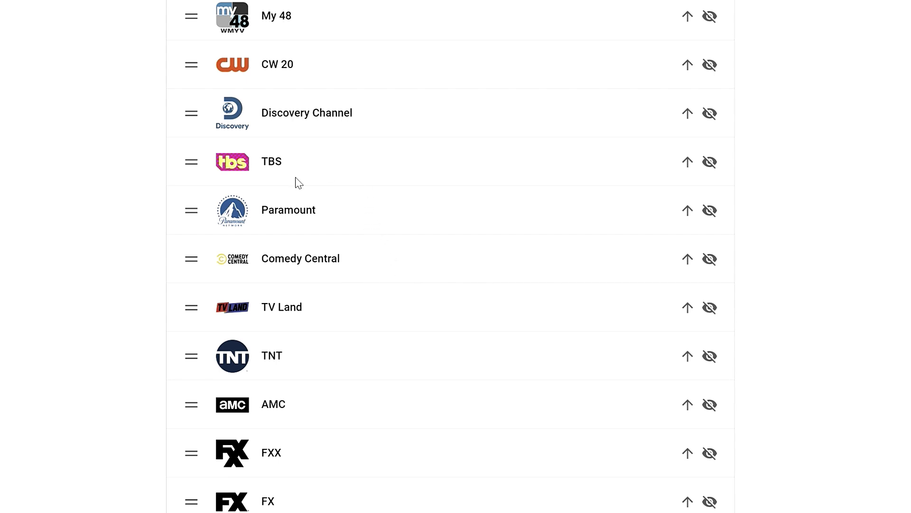
{"action": "scroll", "coordinate": [299, 182], "scroll_direction": "up", "scroll_amount": 3}
{"action": "left_click_drag", "start_coordinate": [197, 203], "coordinate": [202, 247]}
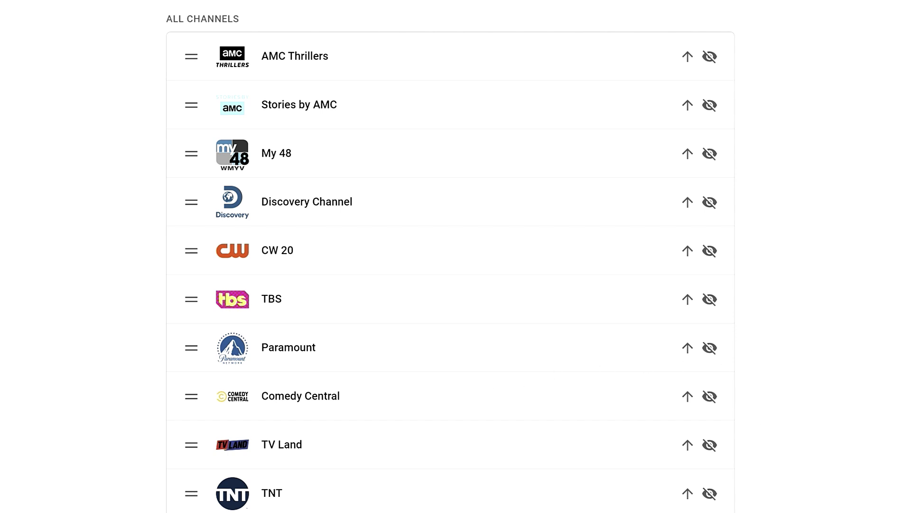
{"action": "scroll", "coordinate": [451, 256], "scroll_direction": "down", "scroll_amount": 4}
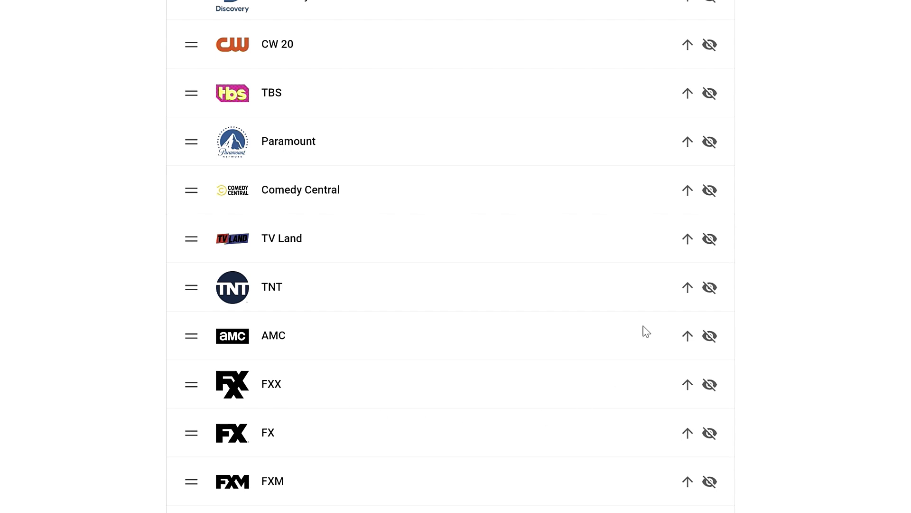
{"action": "scroll", "coordinate": [522, 403], "scroll_direction": "down", "scroll_amount": 4}
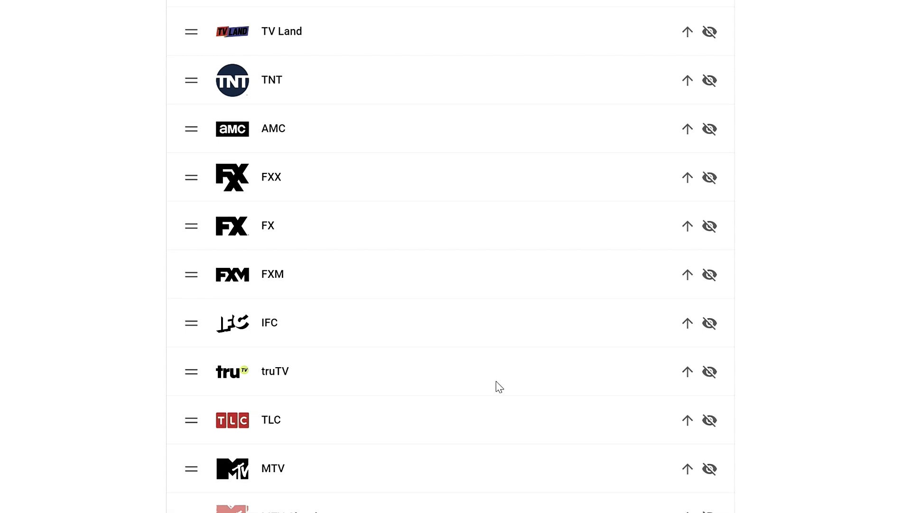
{"action": "scroll", "coordinate": [498, 385], "scroll_direction": "down", "scroll_amount": 7}
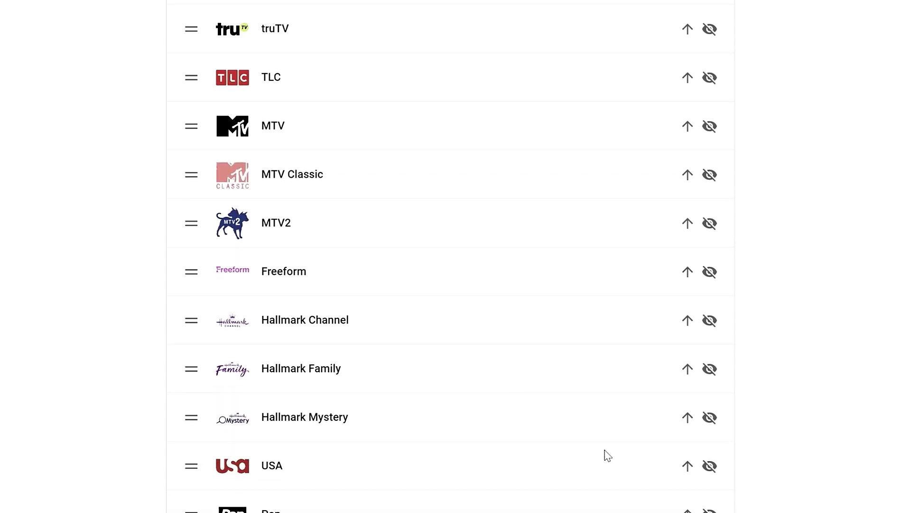
{"action": "scroll", "coordinate": [620, 467], "scroll_direction": "down", "scroll_amount": 4}
{"action": "scroll", "coordinate": [619, 467], "scroll_direction": "down", "scroll_amount": 5}
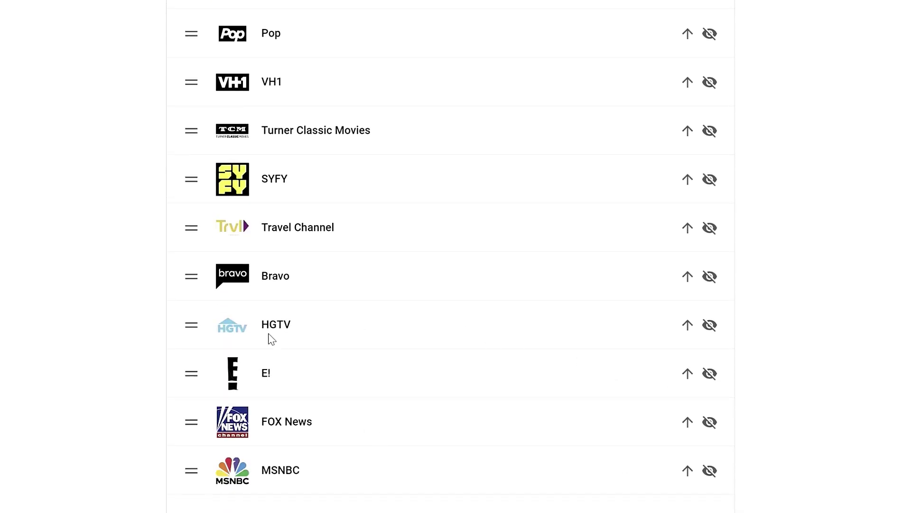
Hide HGTV, then unhide it so it stays shown.
{"action": "left_click", "coordinate": [710, 325]}
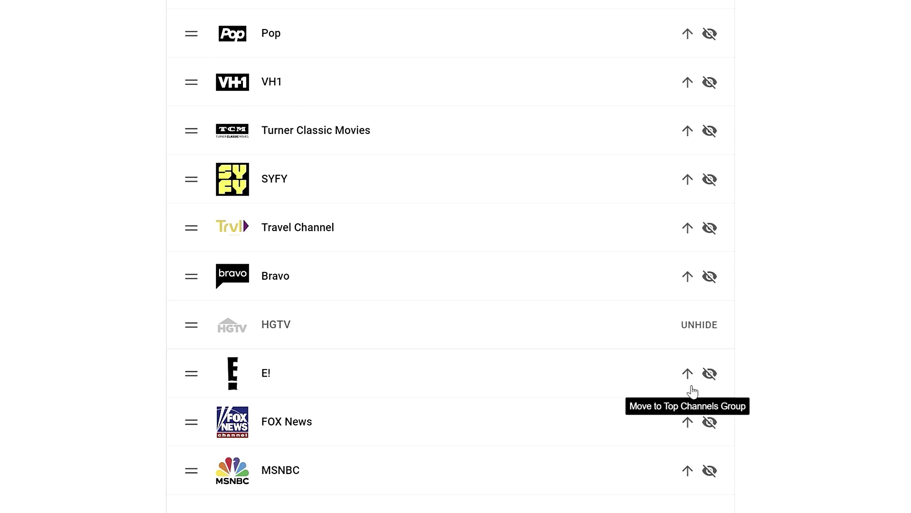
{"action": "left_click", "coordinate": [699, 325]}
{"action": "scroll", "coordinate": [513, 461], "scroll_direction": "down", "scroll_amount": 2}
{"action": "scroll", "coordinate": [512, 460], "scroll_direction": "down", "scroll_amount": 20}
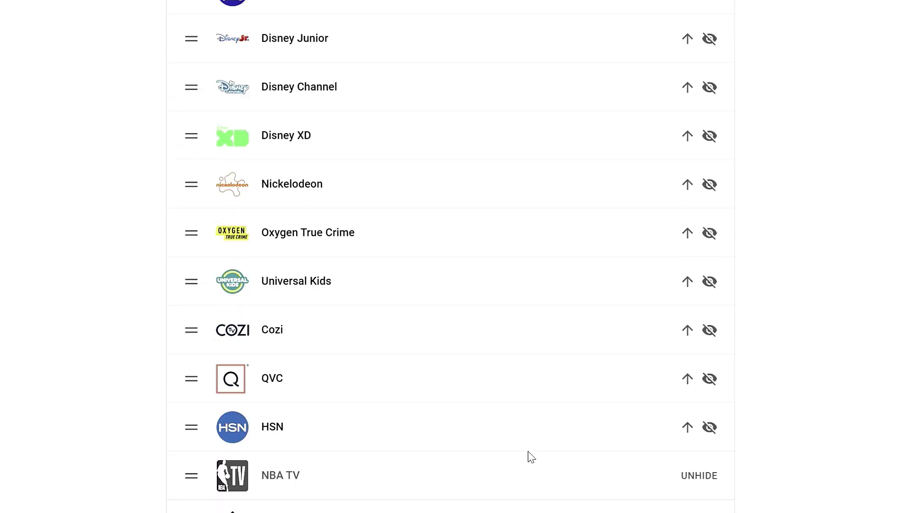
Unhide NBA TV, then hide it again so it stays hidden.
{"action": "scroll", "coordinate": [532, 455], "scroll_direction": "down", "scroll_amount": 6}
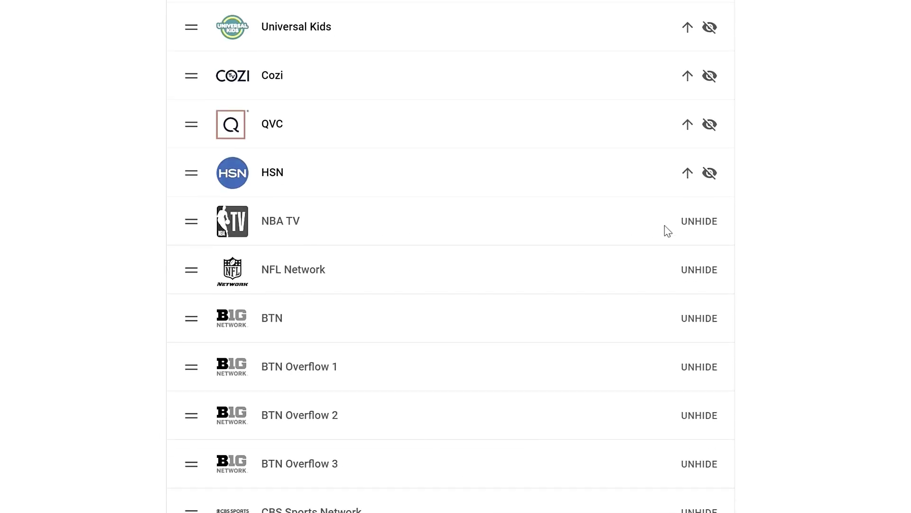
{"action": "left_click", "coordinate": [699, 221]}
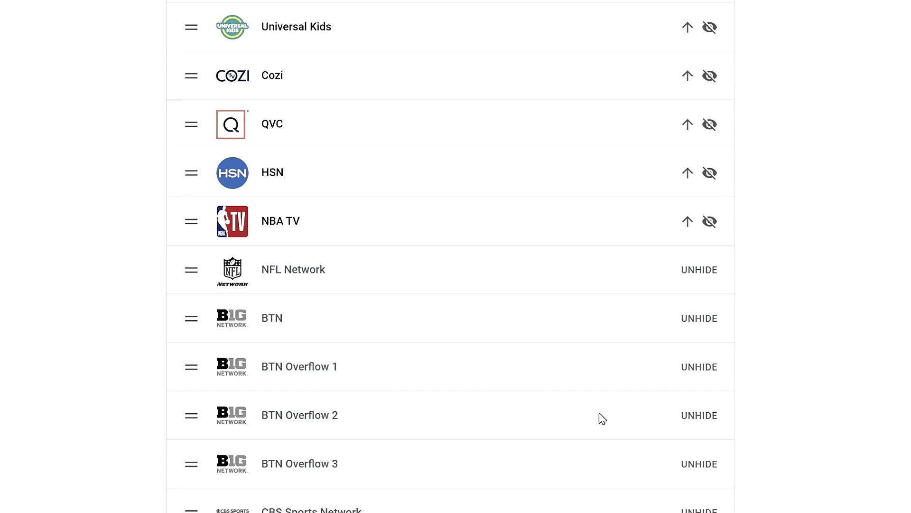
{"action": "left_click", "coordinate": [709, 222]}
{"action": "scroll", "coordinate": [531, 422], "scroll_direction": "down", "scroll_amount": 10}
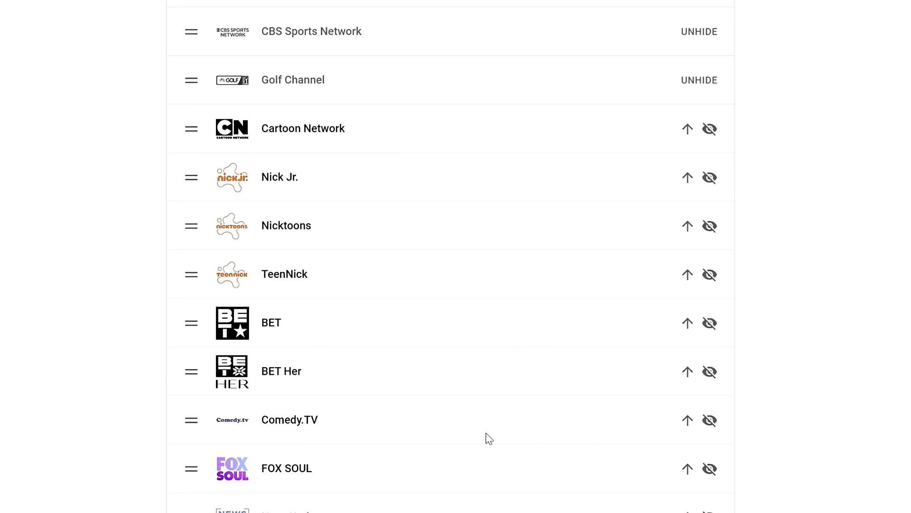
{"action": "scroll", "coordinate": [494, 432], "scroll_direction": "down", "scroll_amount": 6}
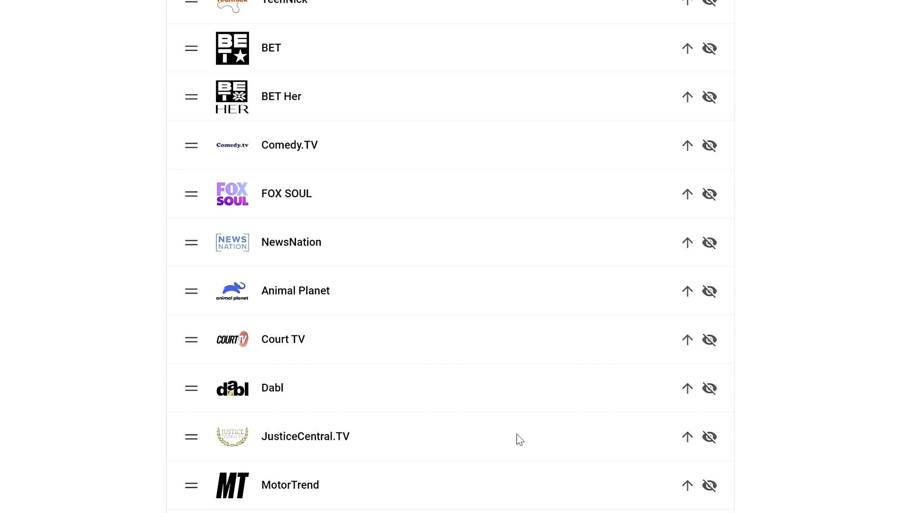
{"action": "scroll", "coordinate": [520, 439], "scroll_direction": "up", "scroll_amount": 9}
{"action": "scroll", "coordinate": [514, 437], "scroll_direction": "down", "scroll_amount": 9}
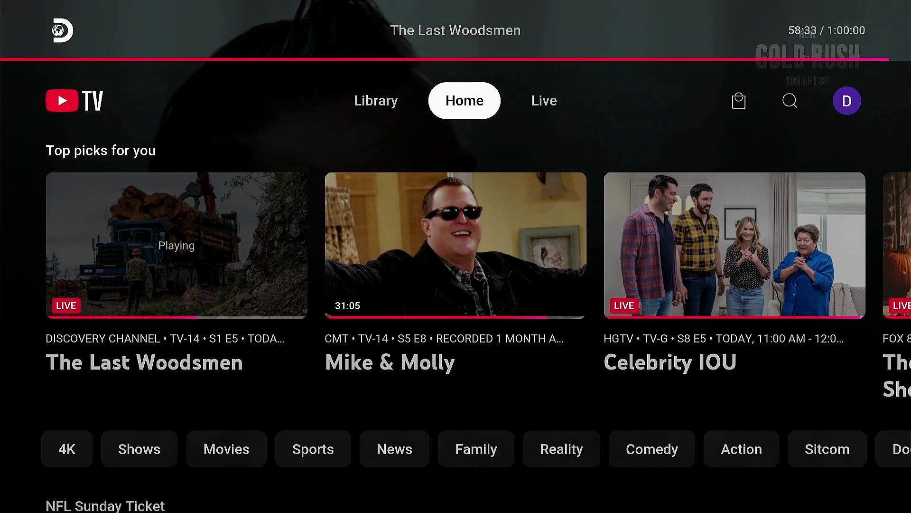
Open the live guide's Reorder choices, showing Custom order with 26 channels hidden.
{"action": "key", "text": "Right"}
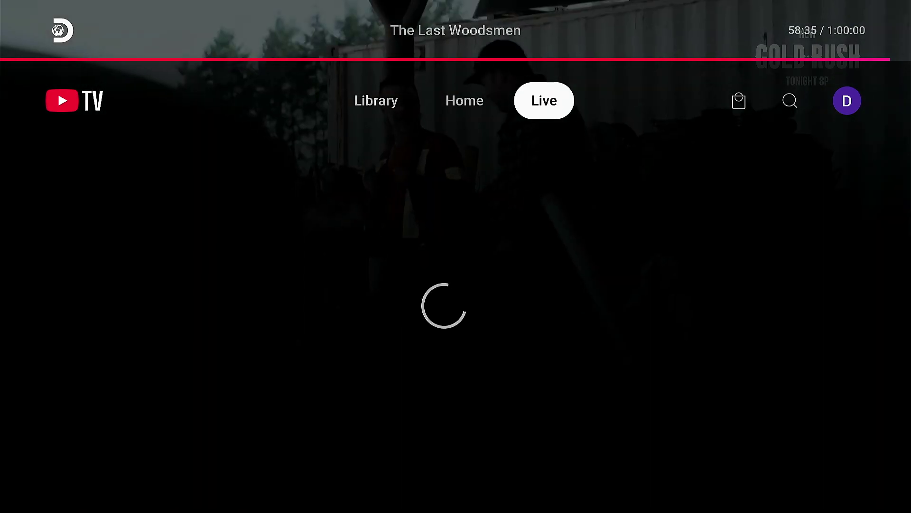
{"action": "key", "text": "Down"}
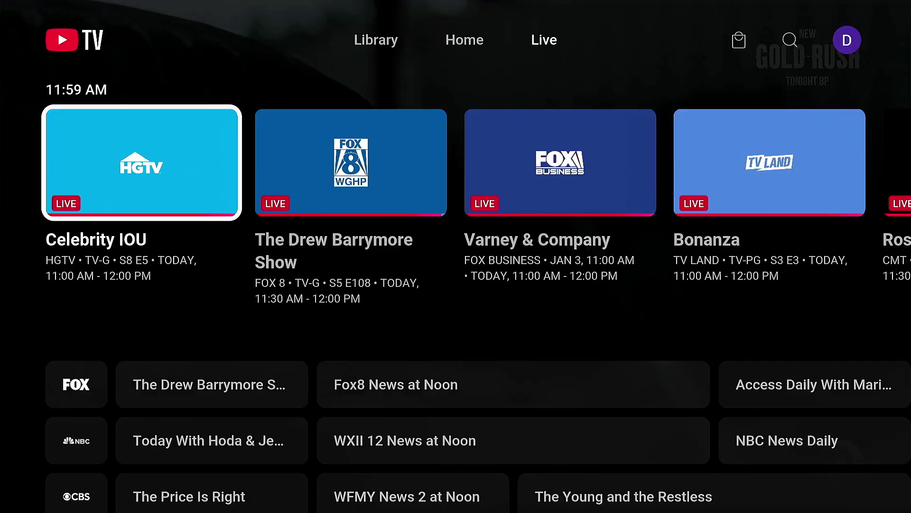
{"action": "key", "text": "Down"}
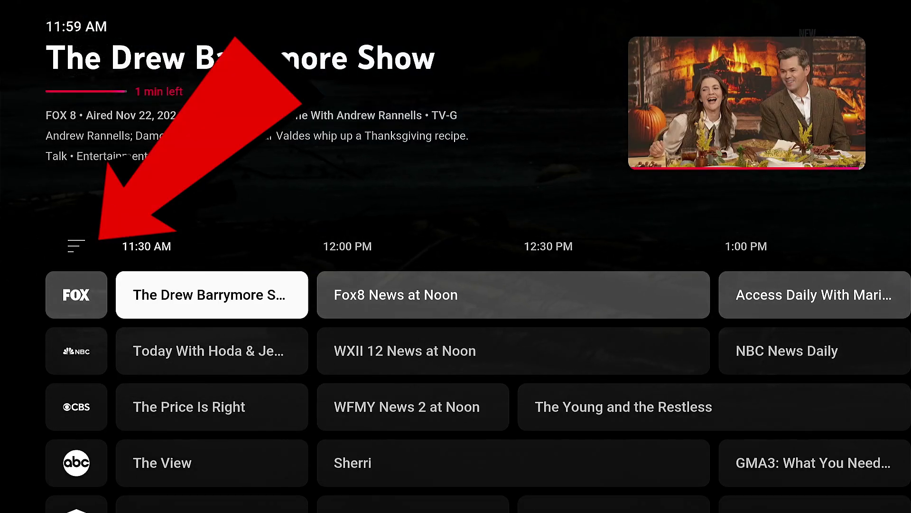
{"action": "key", "text": "Left"}
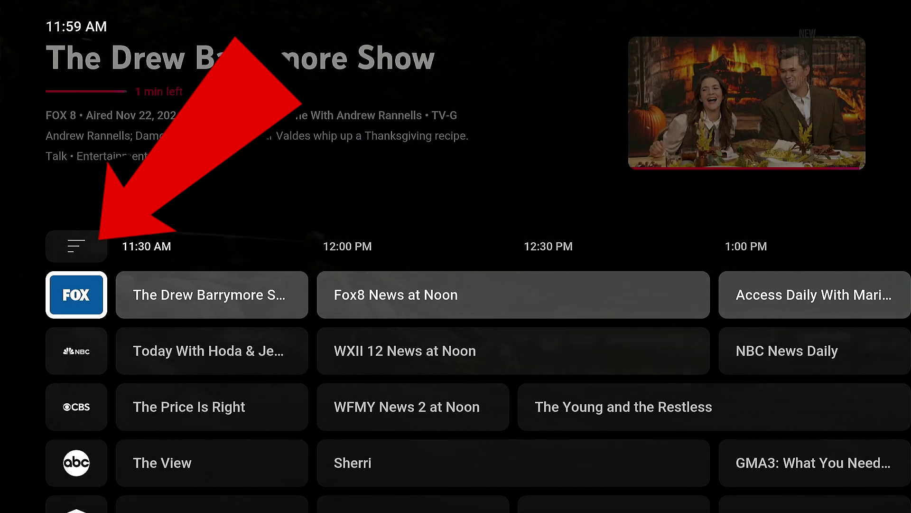
{"action": "key", "text": "Up"}
{"action": "key", "text": "Return"}
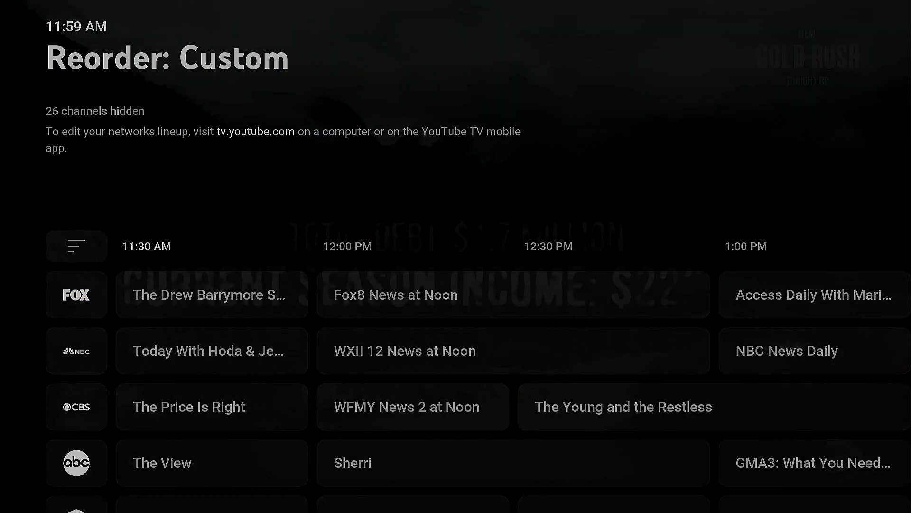